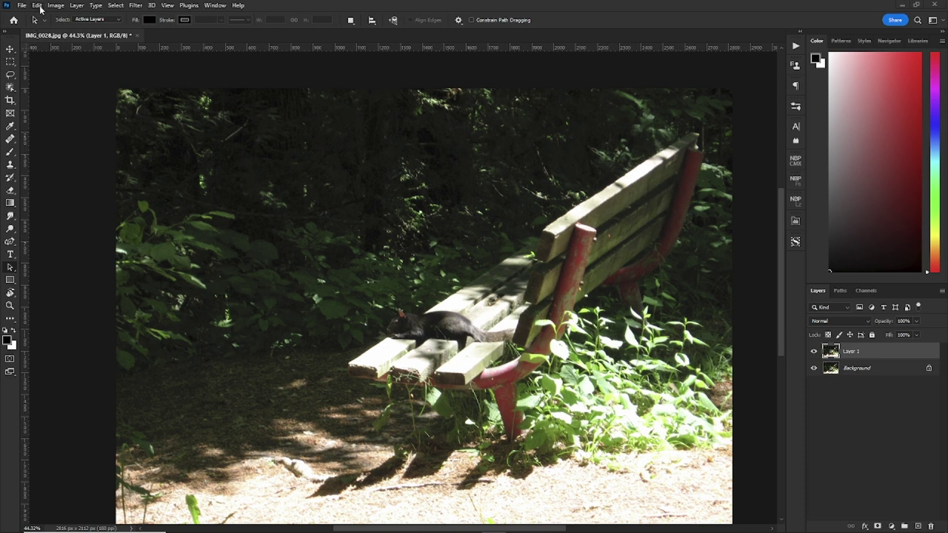
Assign Shift+Ctrl+M as the Layer > Mask All Objects keyboard shortcut and save the change
click(37, 6)
click(95, 390)
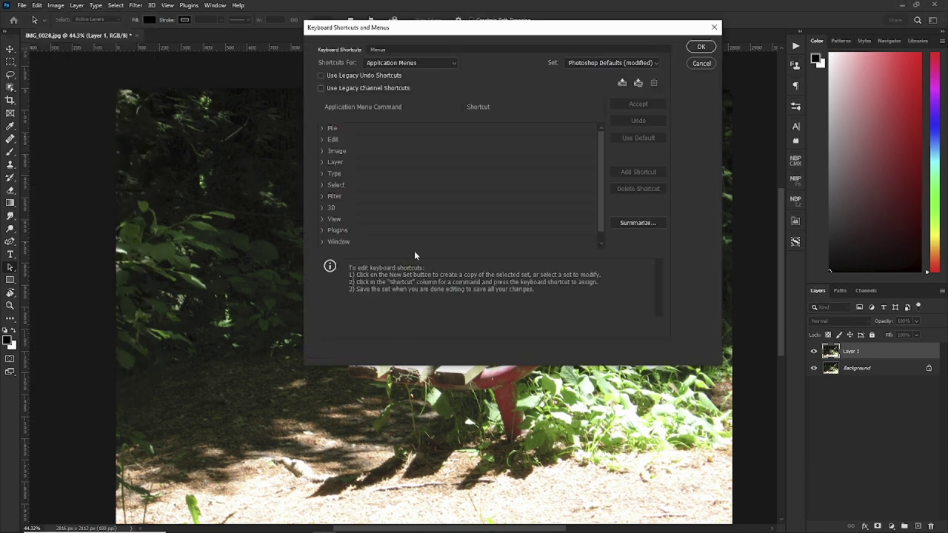
click(322, 162)
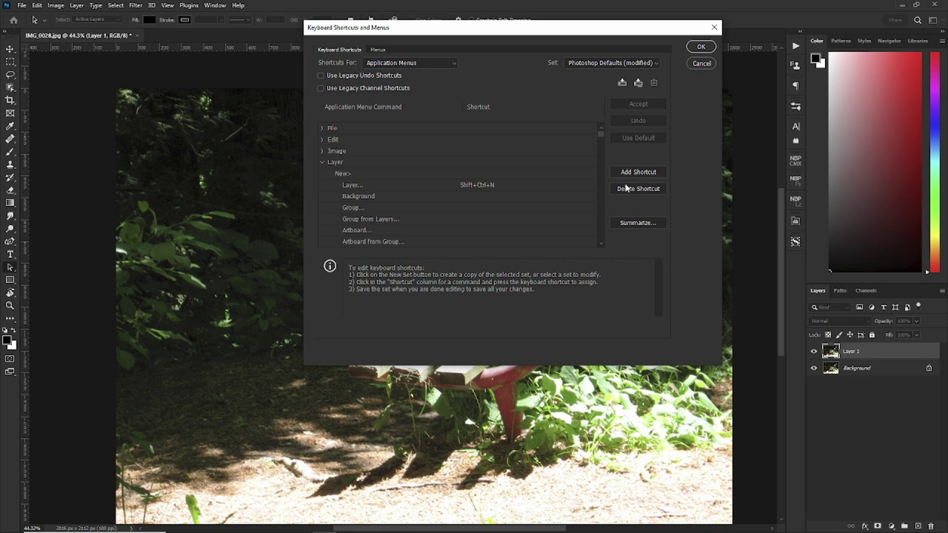
drag(602, 137, 610, 181)
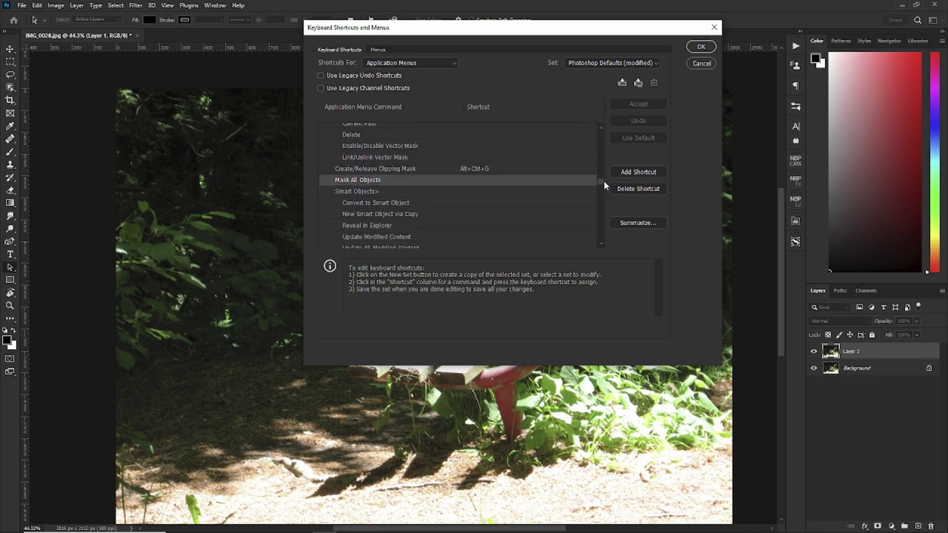
click(484, 181)
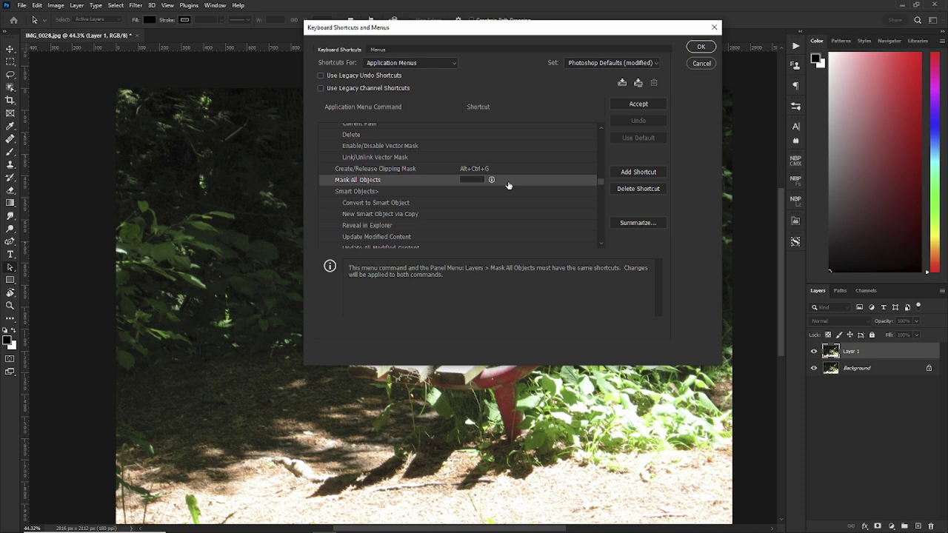
key(ctrl+shift+m)
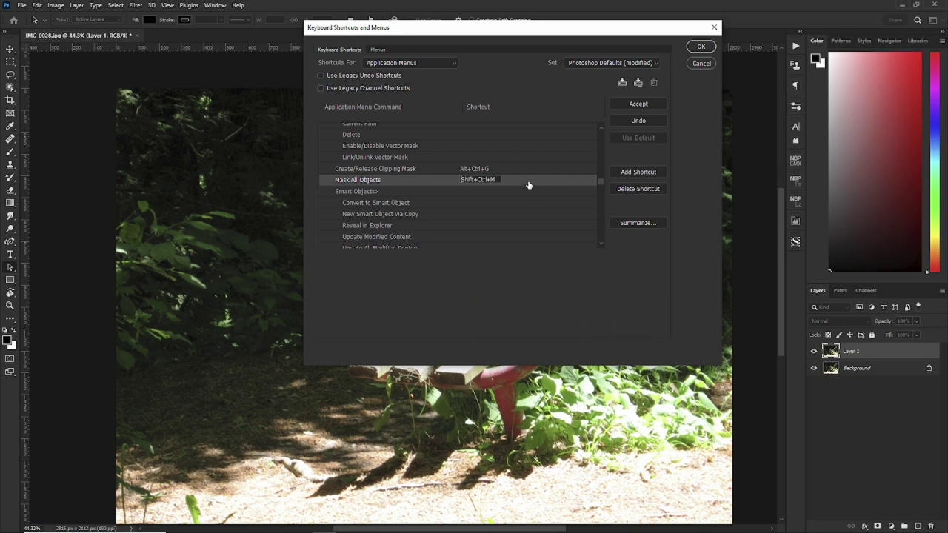
click(636, 105)
click(700, 47)
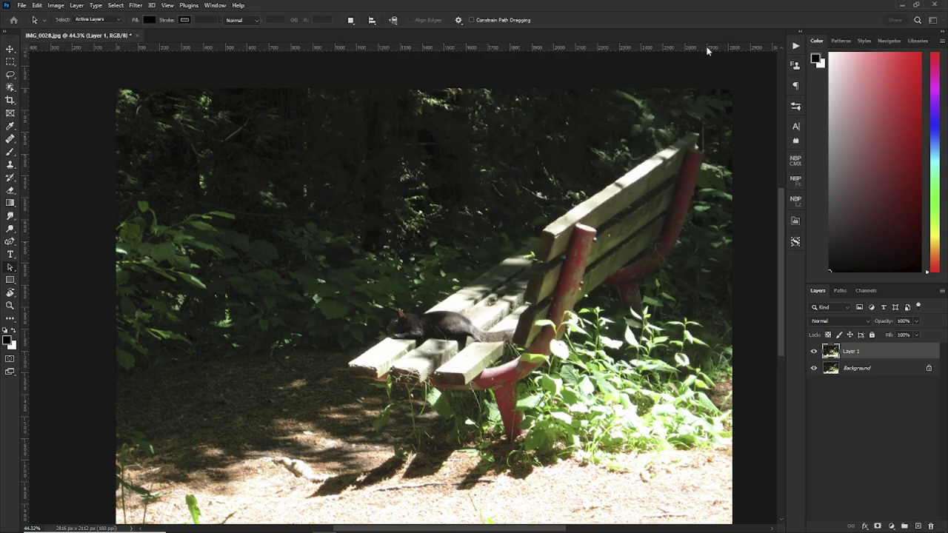
Run Mask All Objects, add an upward-bent Curves layer, and copy it into each object group
key(shift+ctrl+m)
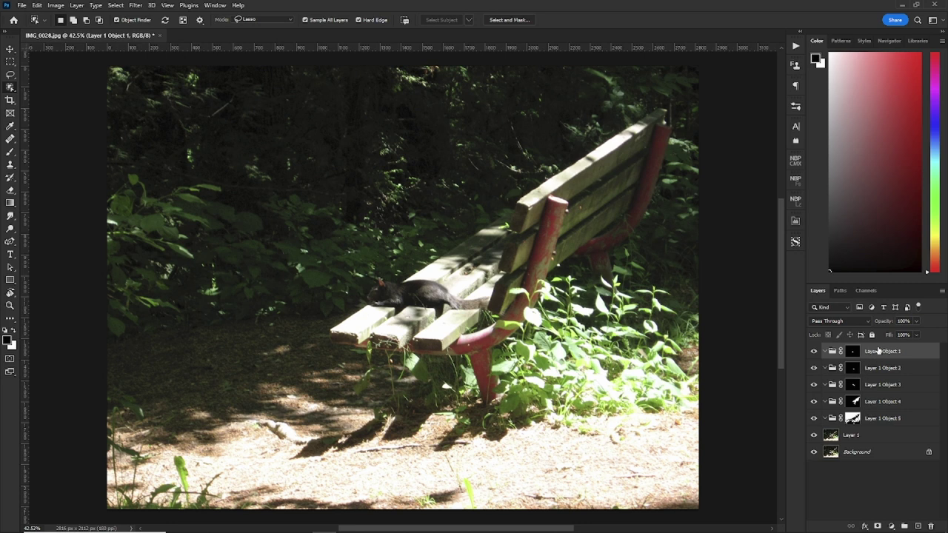
click(891, 527)
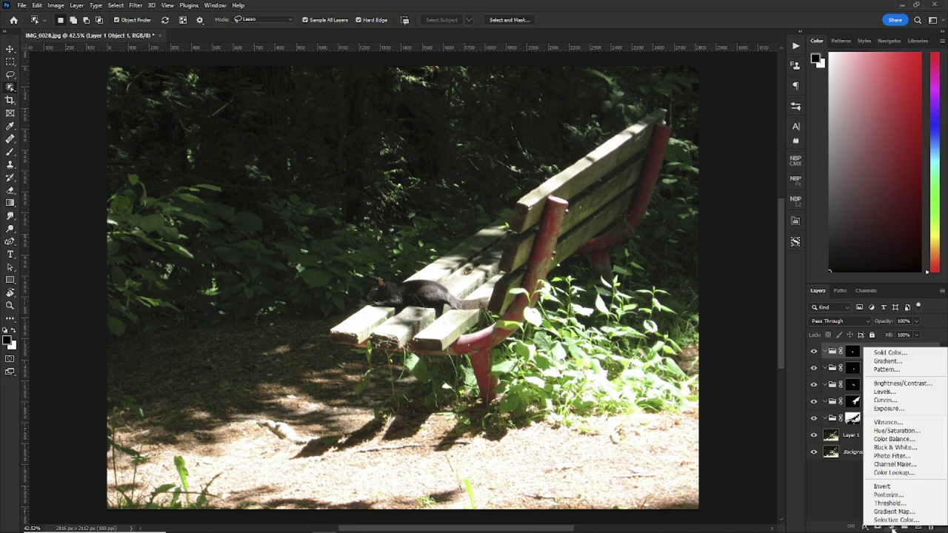
click(918, 402)
drag(736, 174, 721, 158)
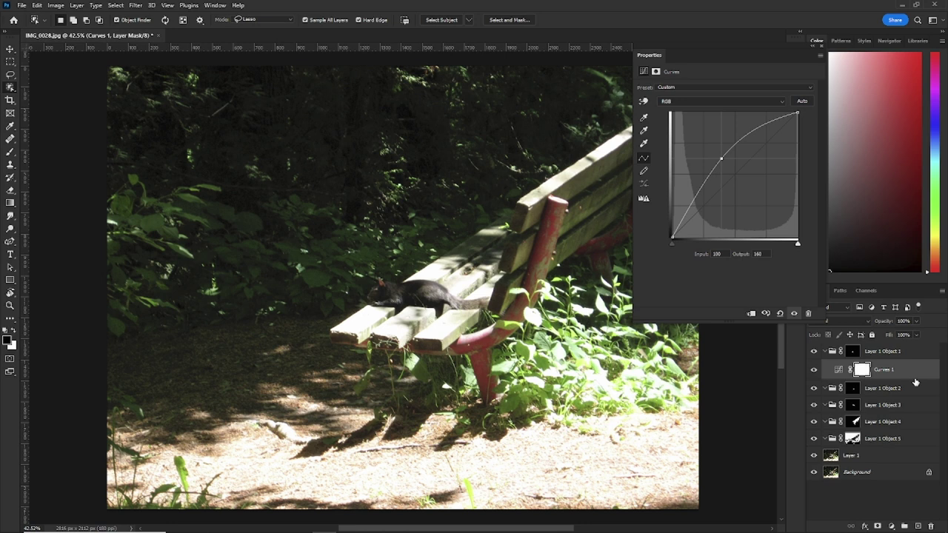
drag(918, 369, 915, 508)
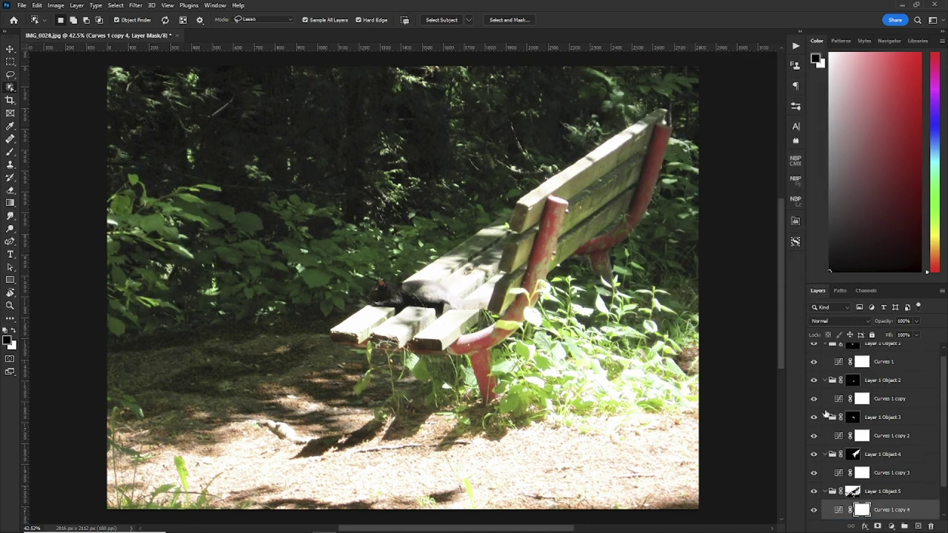
Toggle Layer 1 Object 2 and Object 3 visibility to compare, then load Object 3's mask as a selection
click(814, 379)
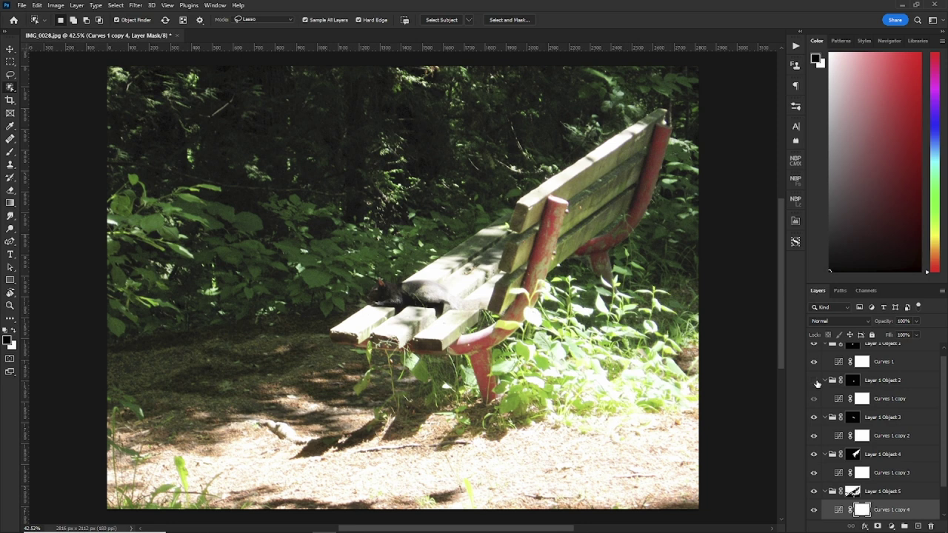
click(814, 380)
click(815, 379)
click(814, 380)
click(814, 416)
click(815, 417)
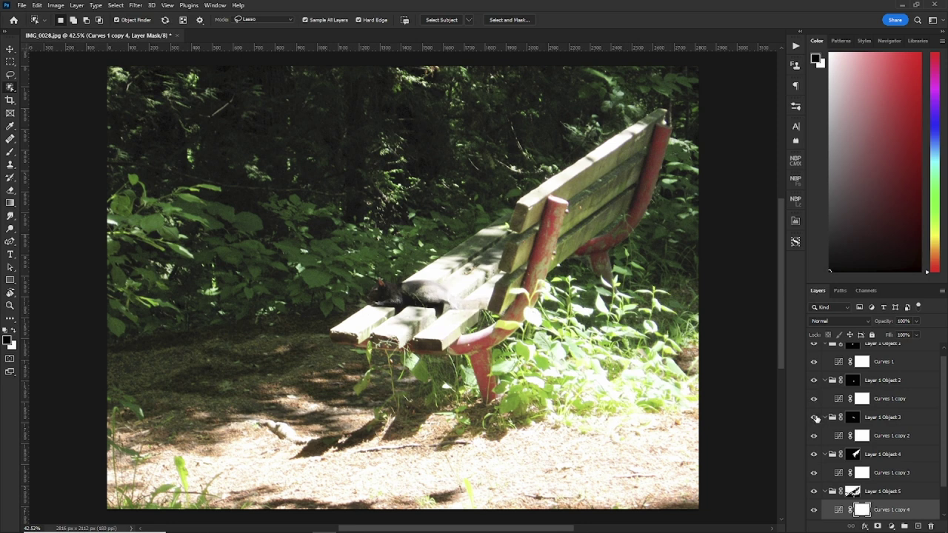
click(814, 417)
click(814, 418)
click(814, 418)
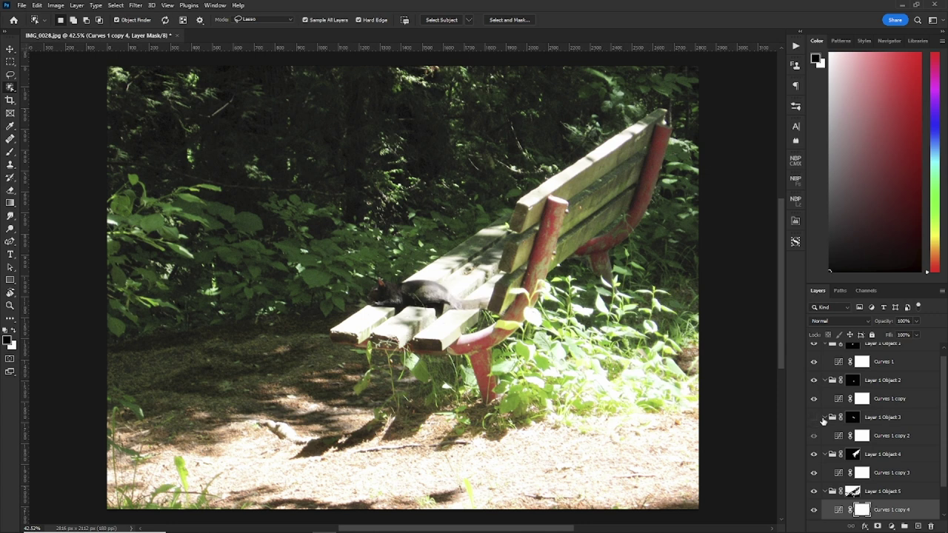
click(814, 418)
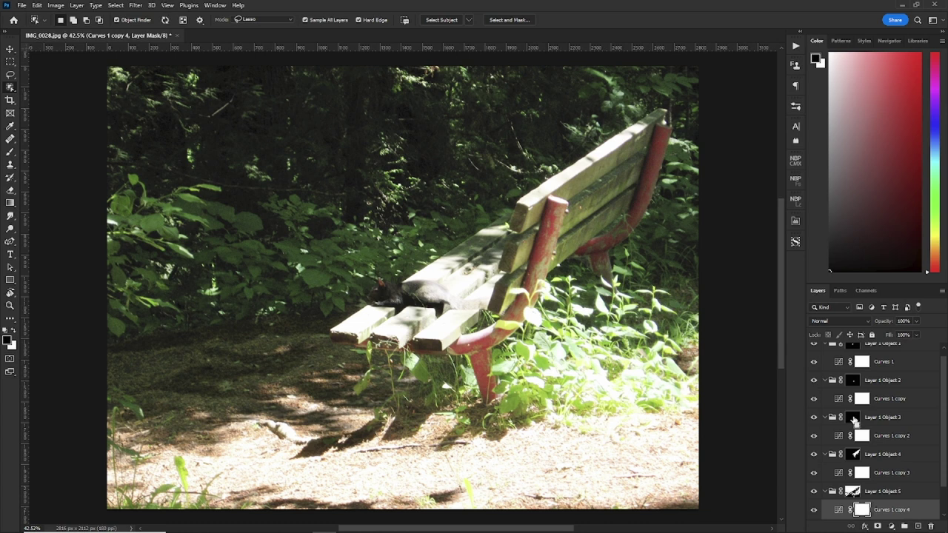
ctrl+click(856, 419)
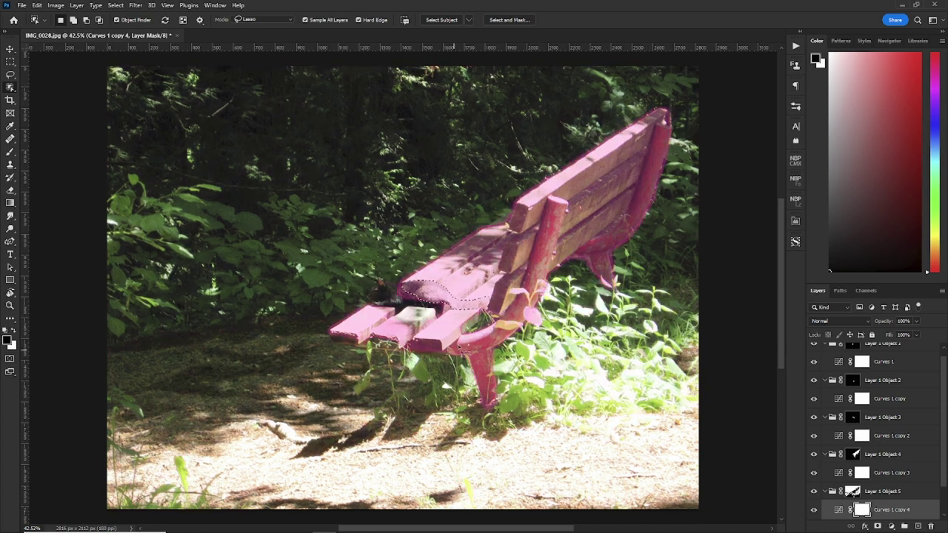
Zoom to 200% on the squirrel and switch the selection into Quick Mask mode
key(ctrl+space)
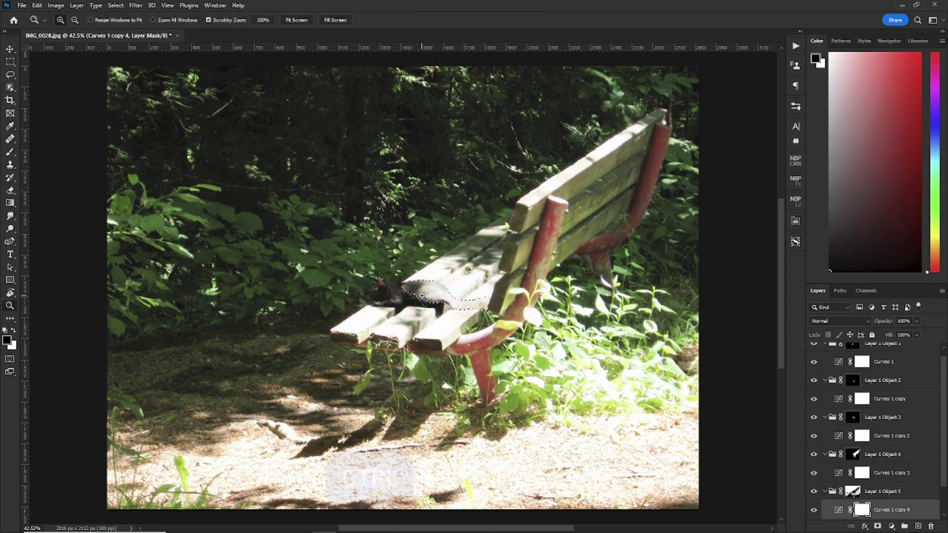
ctrl+click(418, 296)
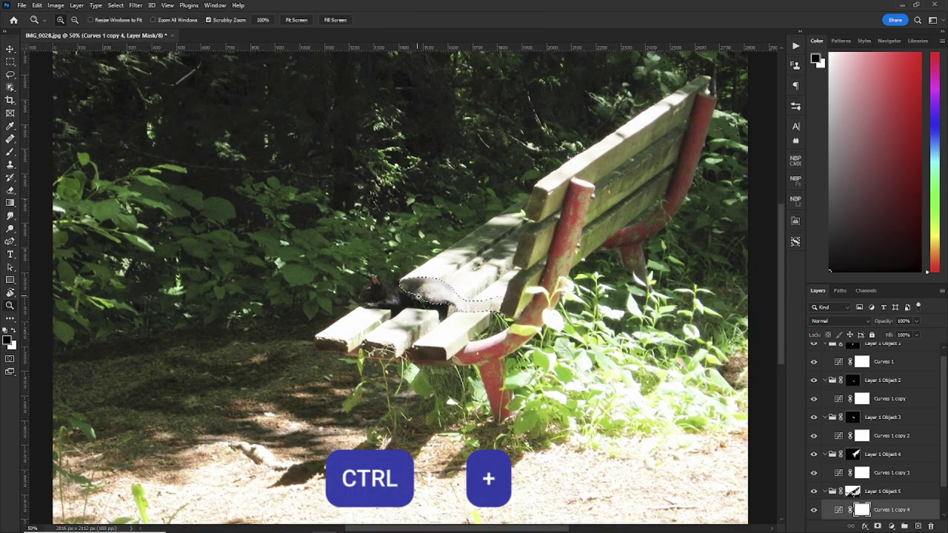
drag(419, 297, 422, 304)
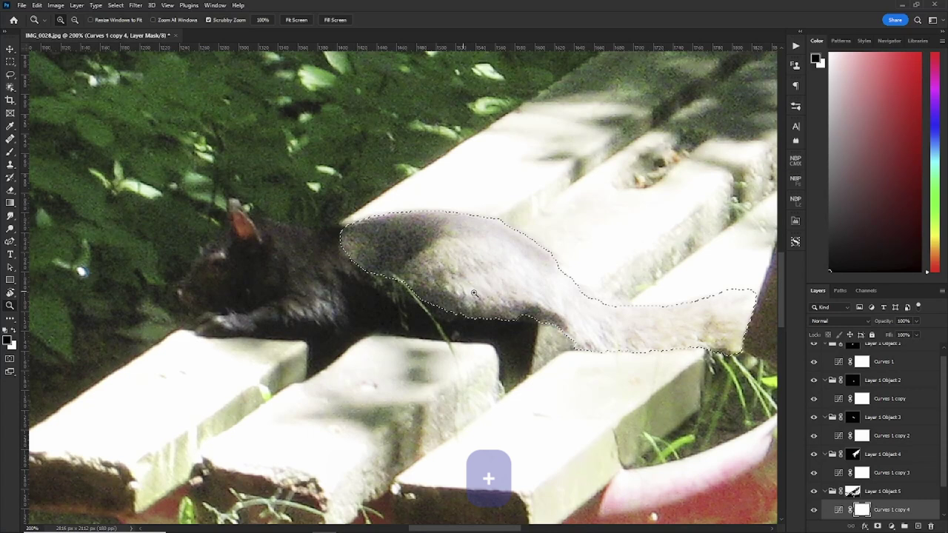
key(q)
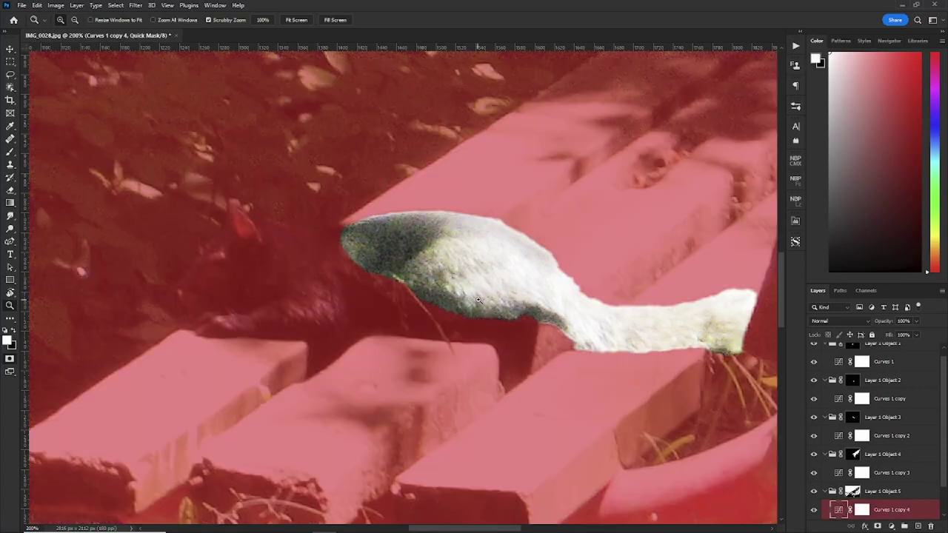
Brush along the squirrel's lower edge to cover head and legs, then exit Quick Mask
key(b)
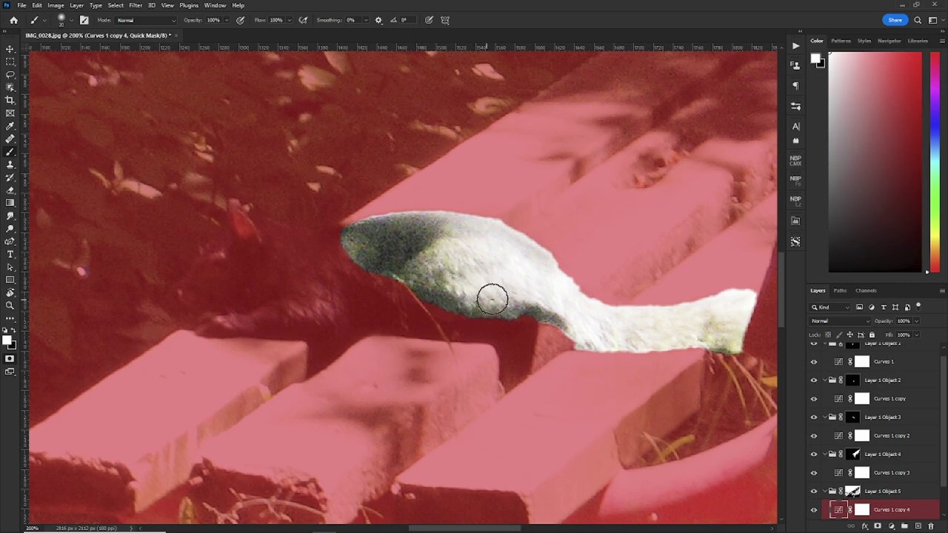
mouse_move(547, 315)
mouse_down()
mouse_move(321, 316)
mouse_move(362, 306)
mouse_move(214, 327)
mouse_move(227, 318)
mouse_move(374, 318)
mouse_move(243, 328)
mouse_move(477, 316)
mouse_move(426, 321)
mouse_move(444, 294)
mouse_move(433, 291)
mouse_move(283, 301)
mouse_move(276, 289)
mouse_move(328, 258)
mouse_move(183, 297)
mouse_move(191, 281)
mouse_move(264, 295)
mouse_move(250, 294)
mouse_move(231, 240)
mouse_move(201, 263)
mouse_move(253, 233)
mouse_move(238, 212)
mouse_move(259, 234)
mouse_move(364, 249)
mouse_move(281, 245)
mouse_move(267, 241)
mouse_move(346, 237)
mouse_move(261, 236)
mouse_move(334, 236)
mouse_move(247, 220)
mouse_move(327, 236)
mouse_move(229, 271)
mouse_move(381, 265)
mouse_move(540, 302)
mouse_move(443, 320)
mouse_move(242, 325)
mouse_up()
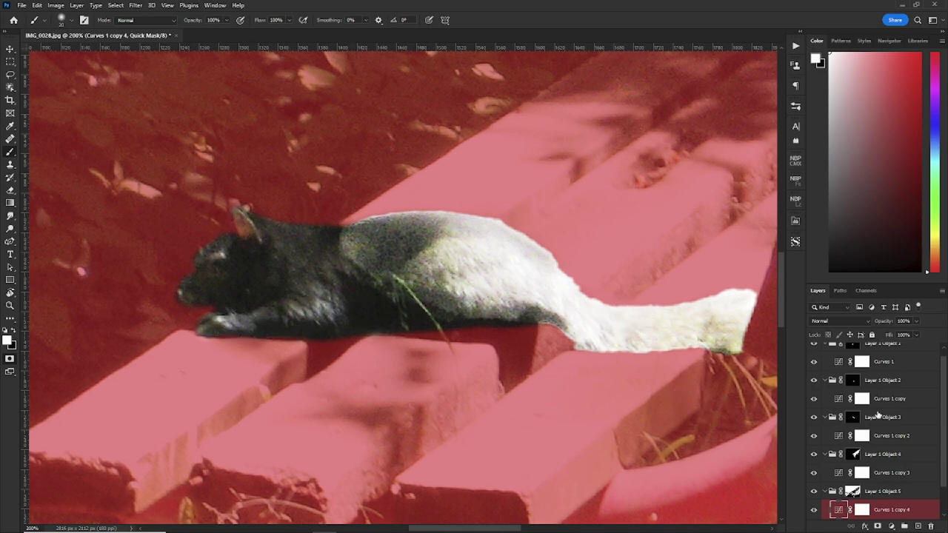
key(q)
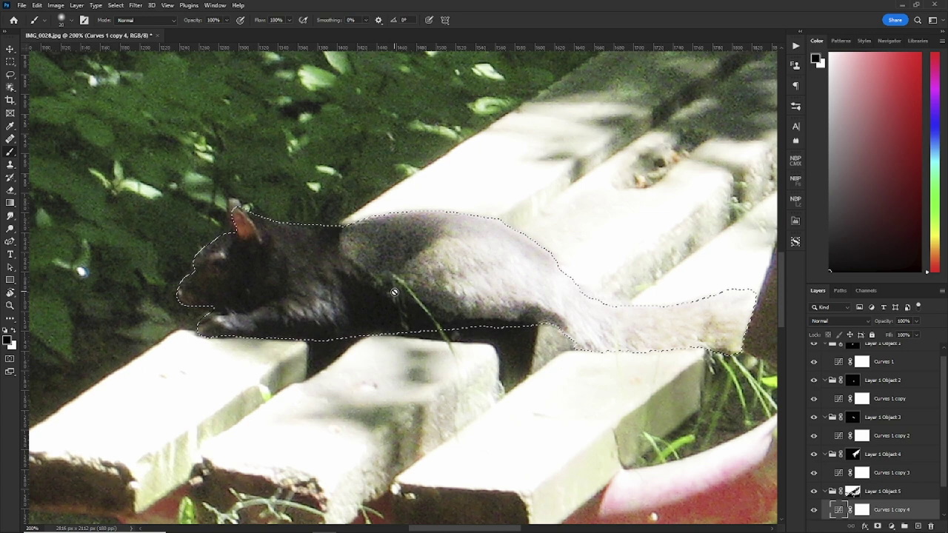
key(q)
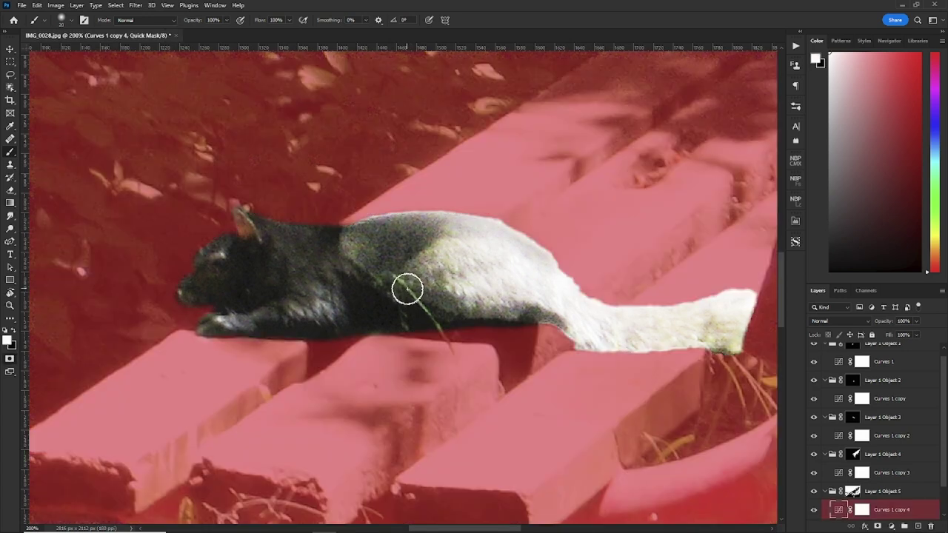
key(q)
key(a)
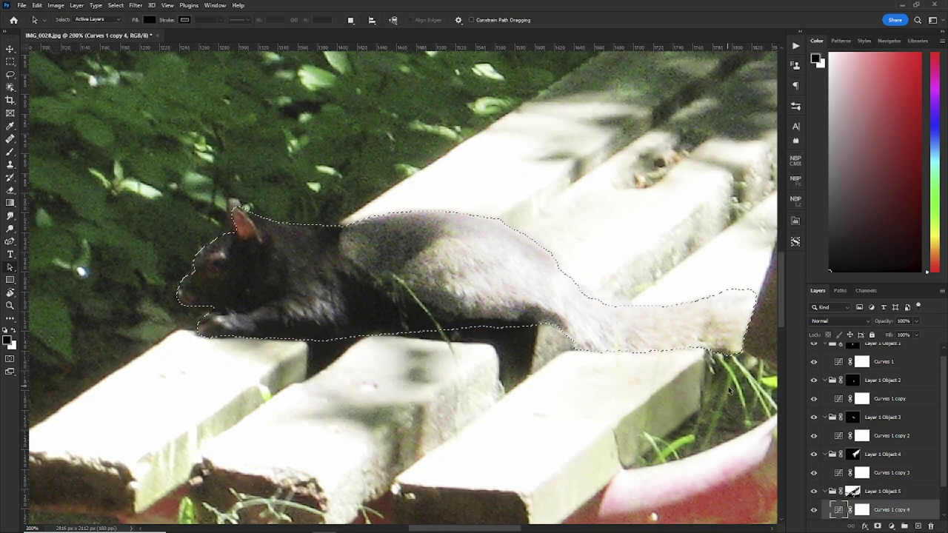
Fill the squirrel selection with the background colour on Layer 1 Object 3's mask, then deselect
click(849, 419)
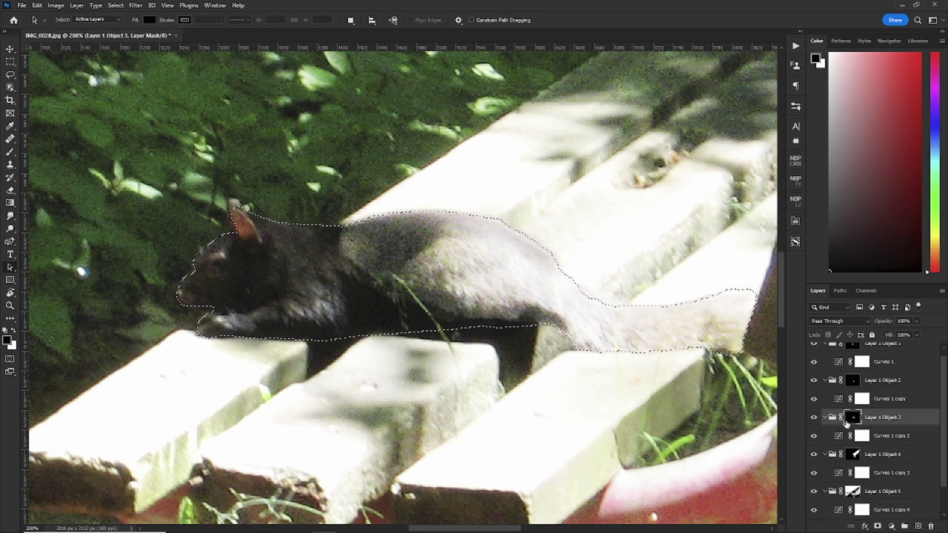
key(shift+BackSpace)
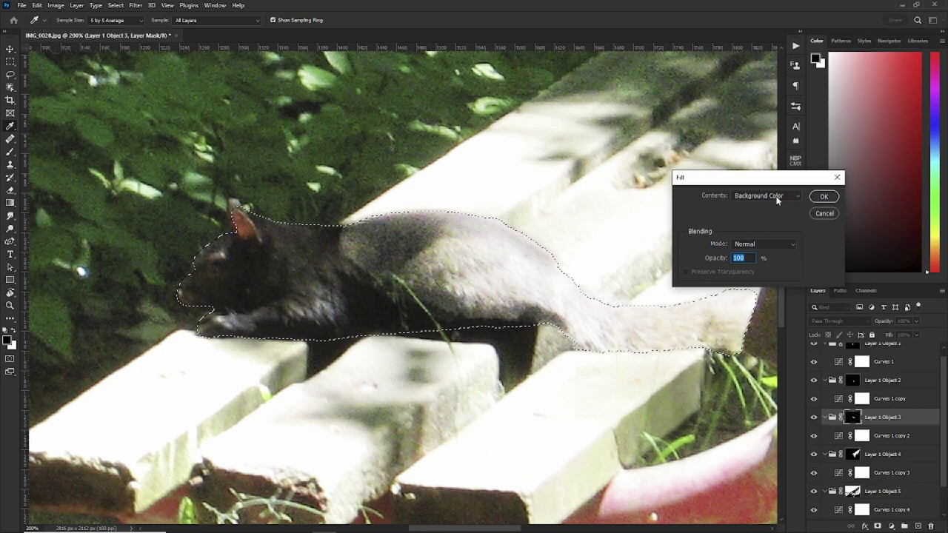
click(818, 197)
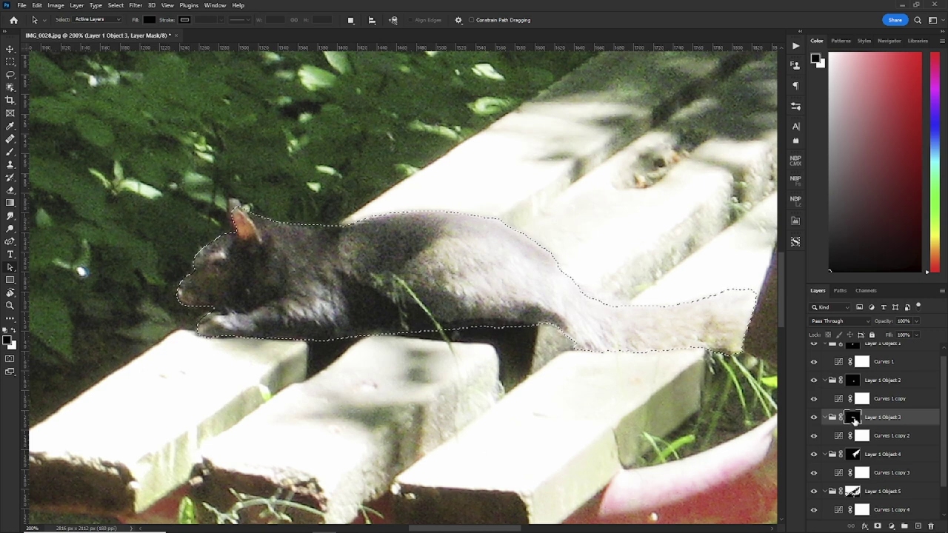
key(ctrl+d)
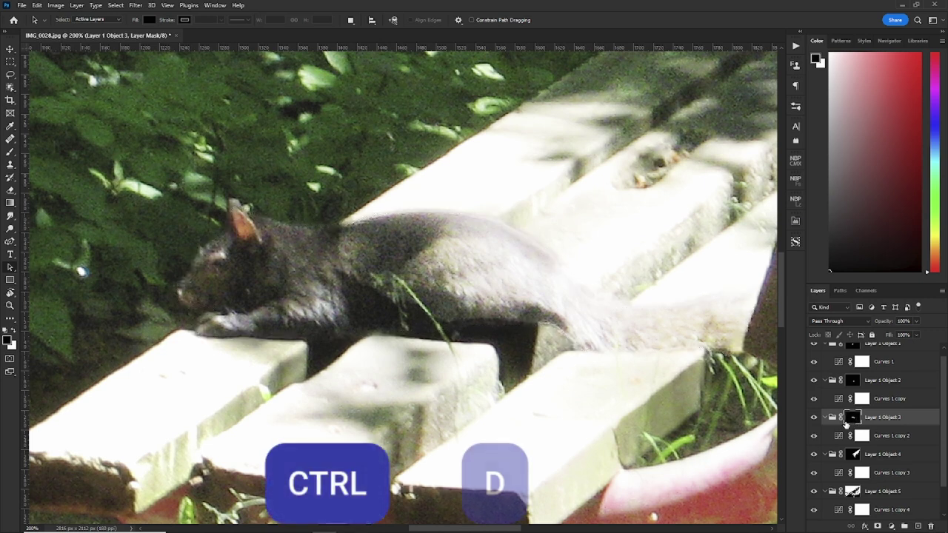
Fit the whole photo in the window and toggle Layer 1 Object 3 off and on to compare
key(ctrl+0)
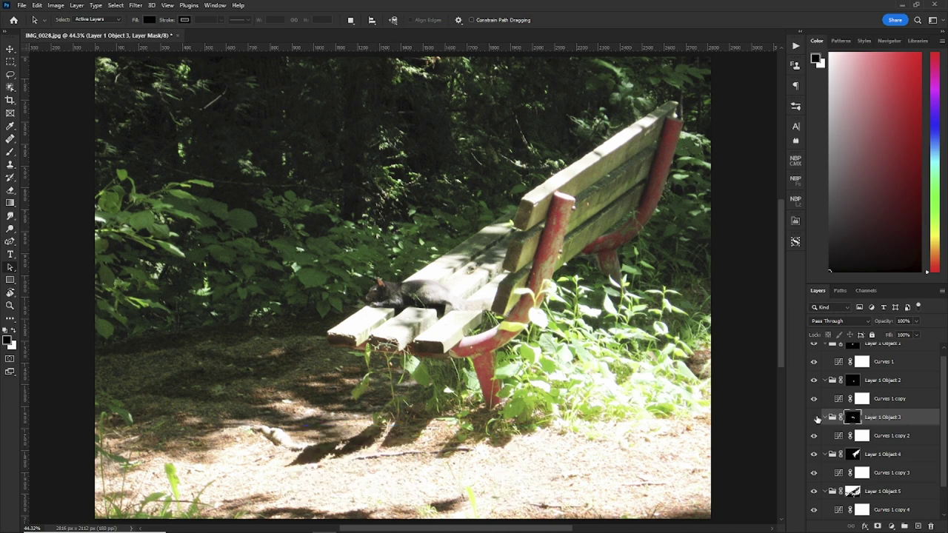
click(815, 418)
click(816, 418)
click(815, 419)
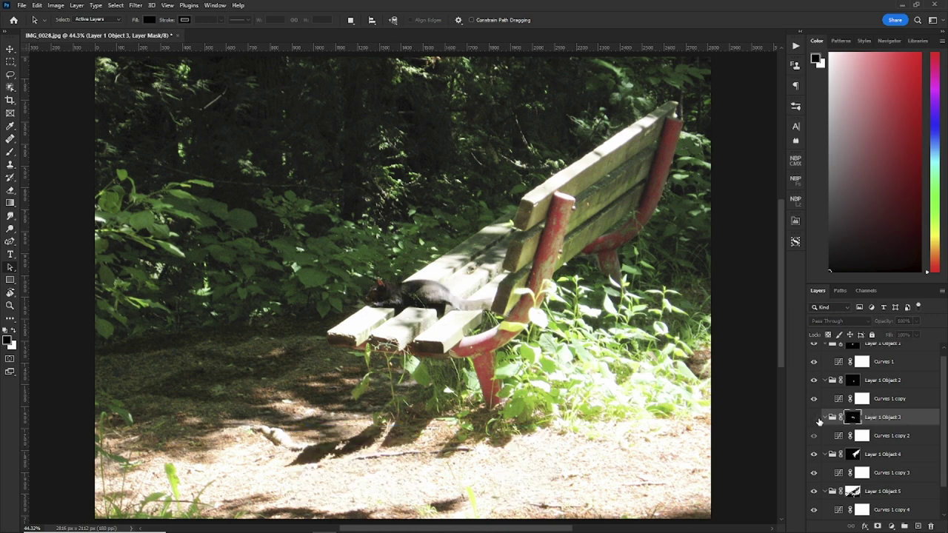
click(815, 419)
Undo to turn Layer 1 Object 3 back on
key(ctrl+z)
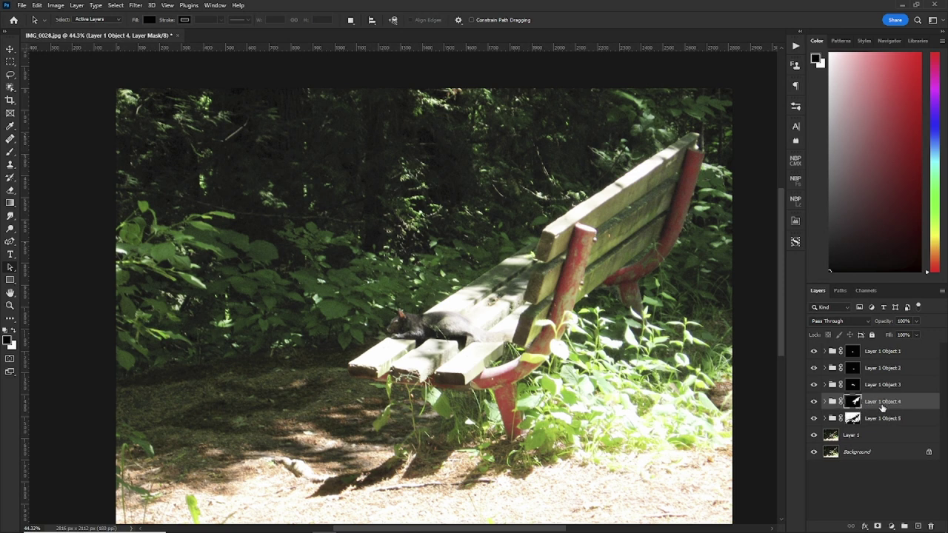
Load Layer 1 Object 4's bench mask as a selection, fill it with background colour, and deselect
ctrl+click(896, 368)
ctrl+click(891, 354)
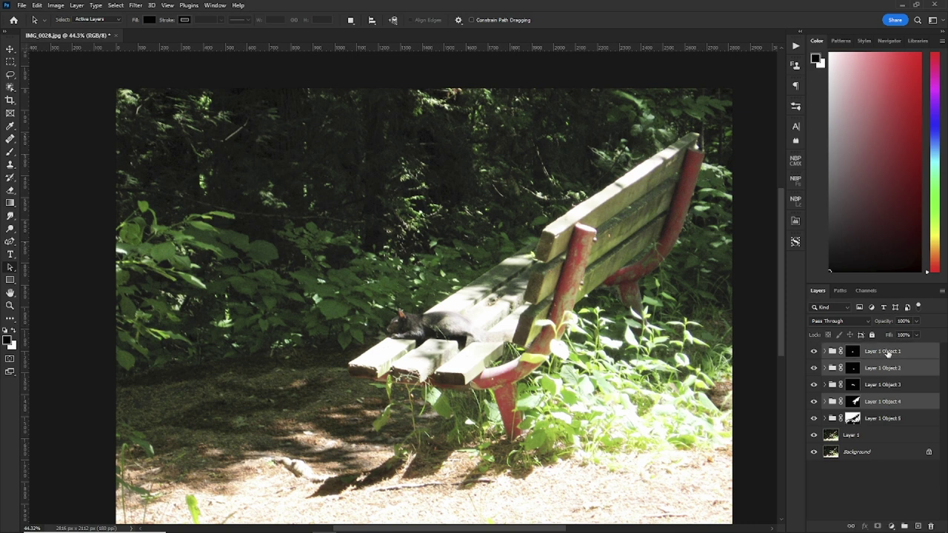
click(859, 401)
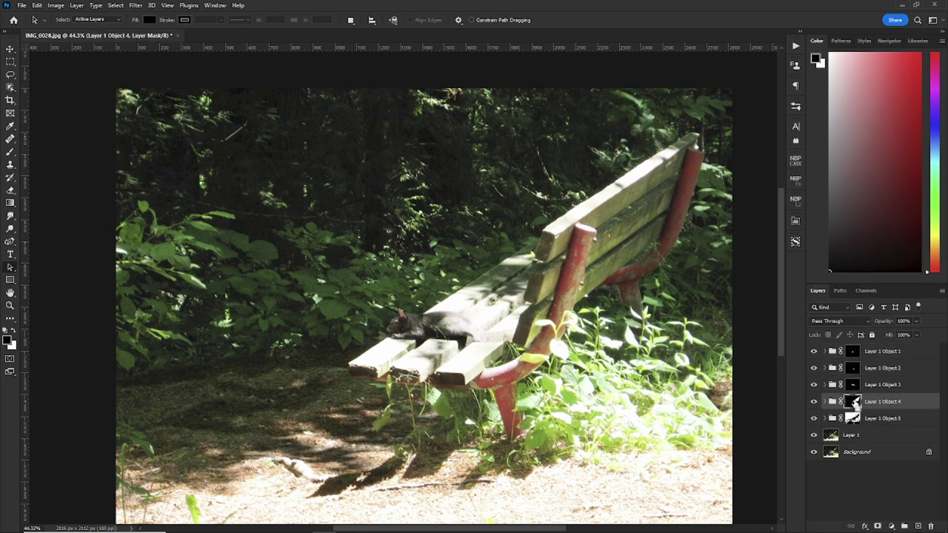
ctrl+click(853, 401)
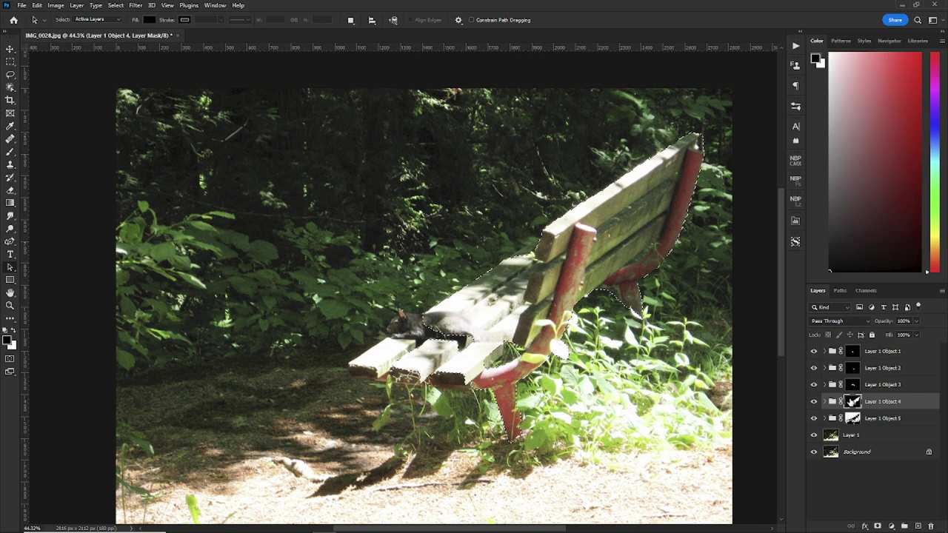
key(shift+F5)
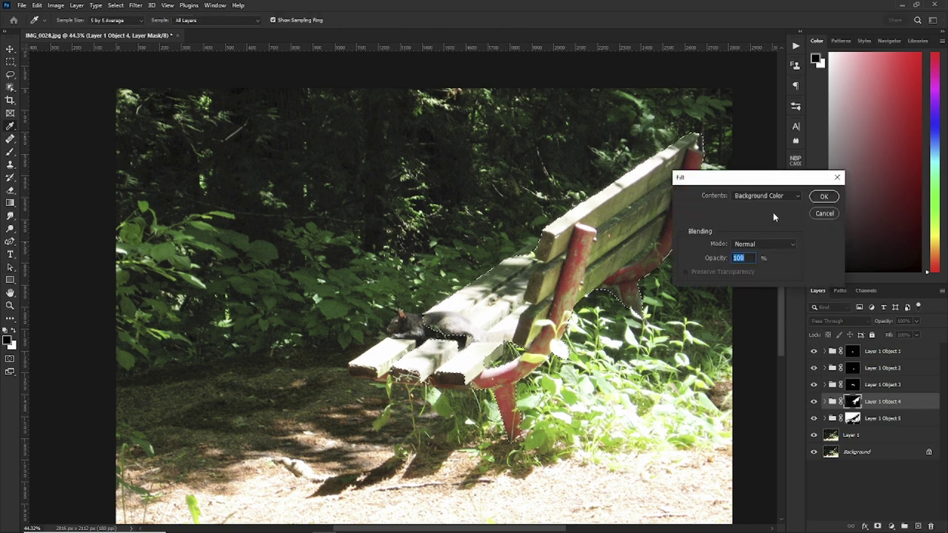
click(835, 197)
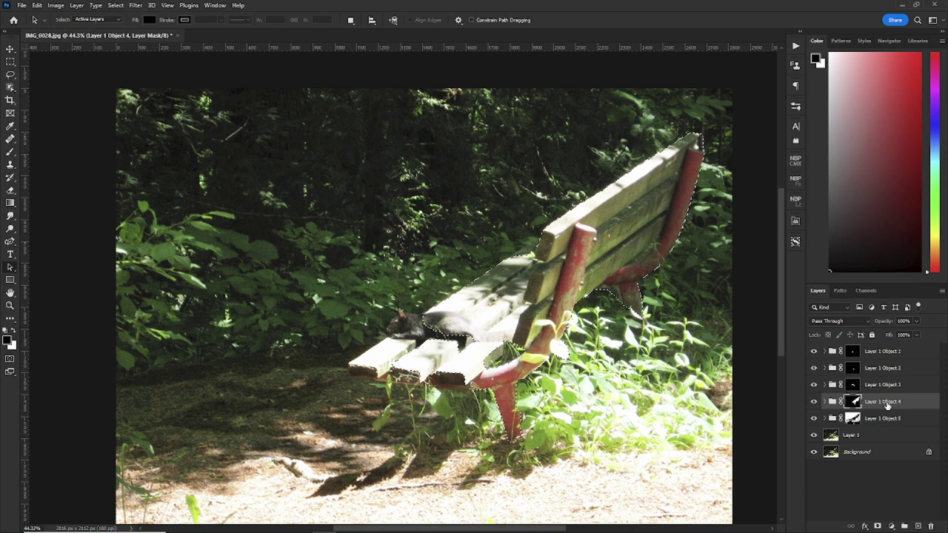
key(ctrl+d)
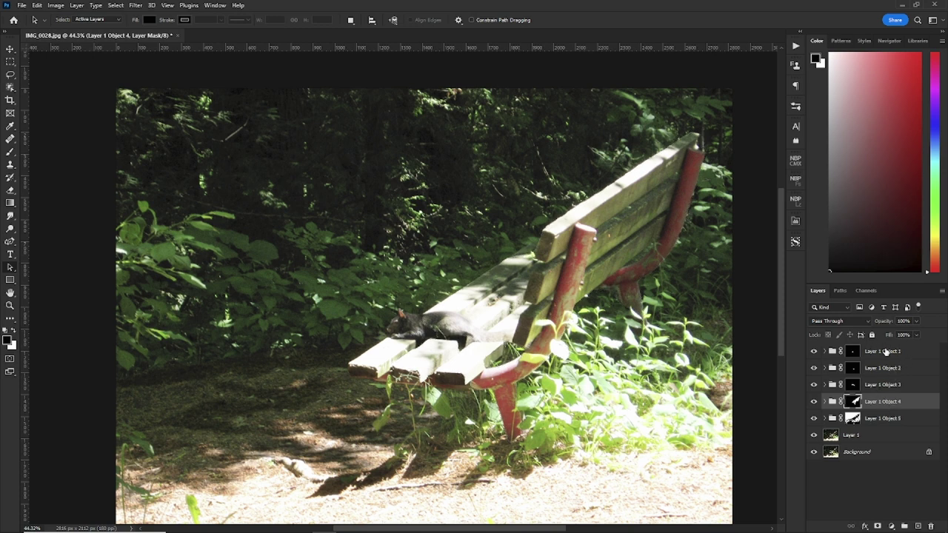
Select and hide Layer 1 Object 1 and Object 2, then toggle Object 4 to compare the bench
click(886, 355)
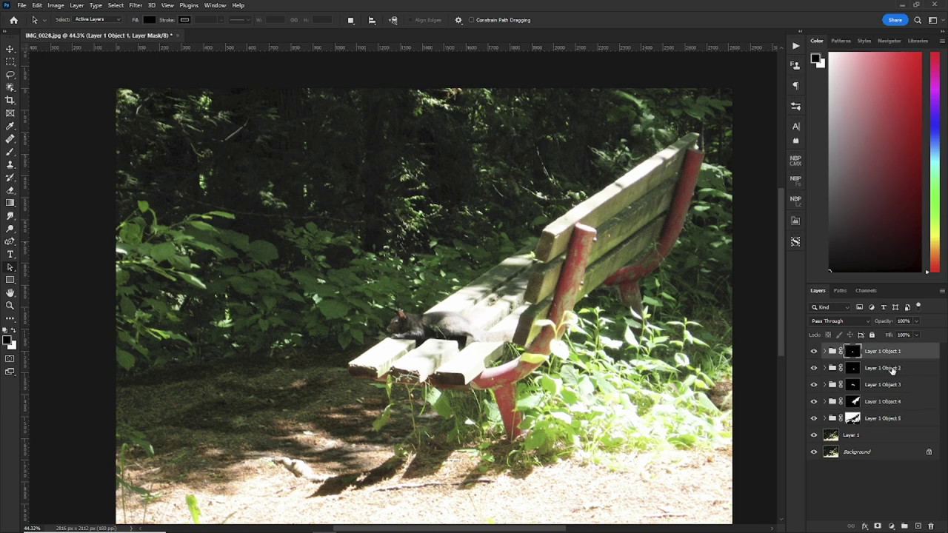
shift+click(887, 368)
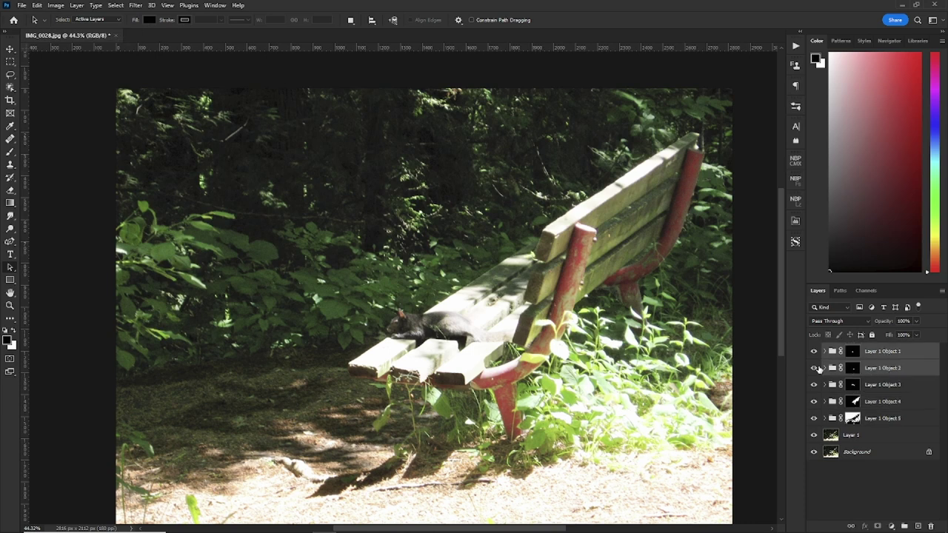
drag(815, 369, 823, 356)
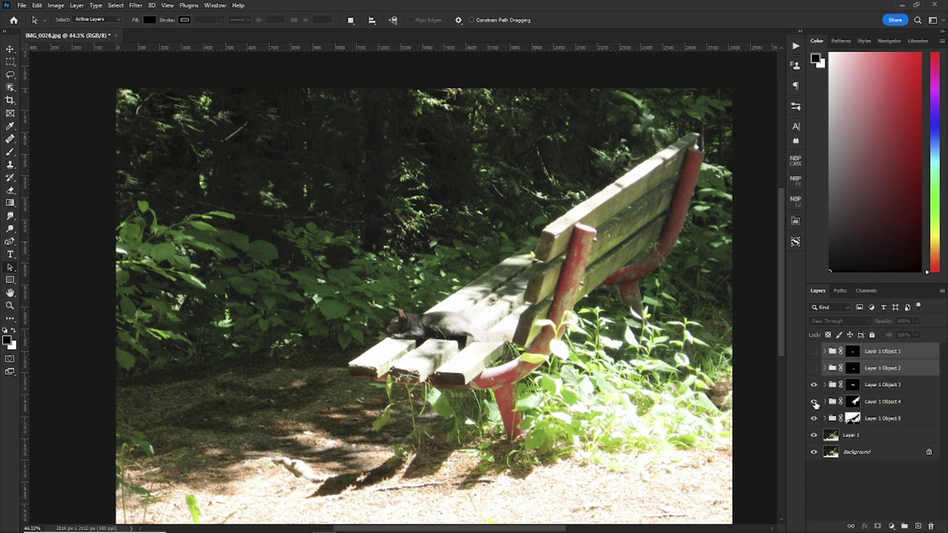
click(815, 401)
click(815, 401)
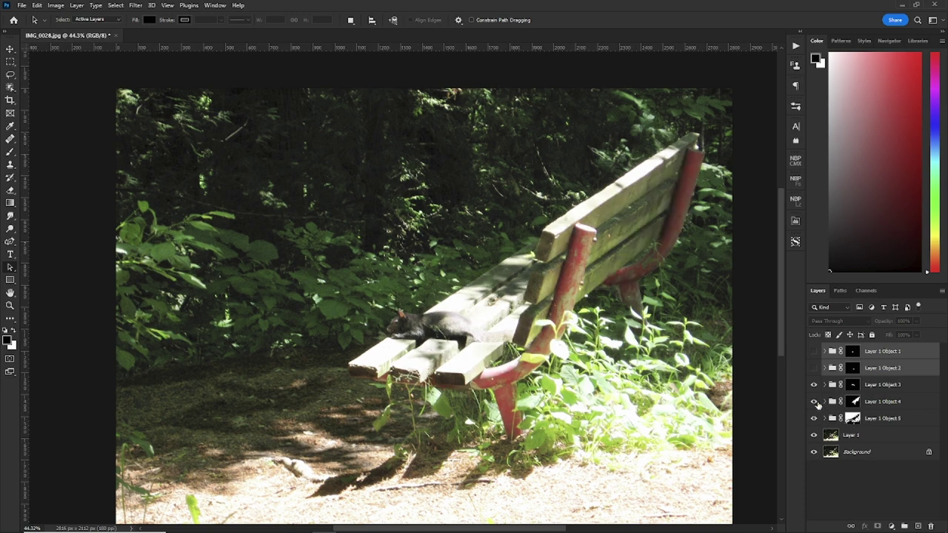